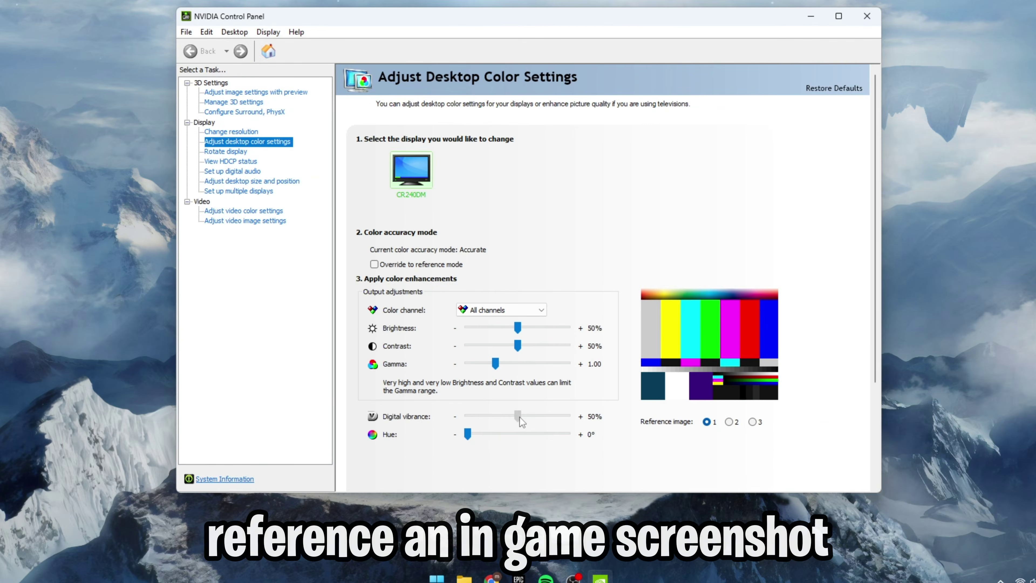
Step: Raise the display's digital vibrance to 71% in the desktop color settings
left_click_drag(522, 417, 541, 412)
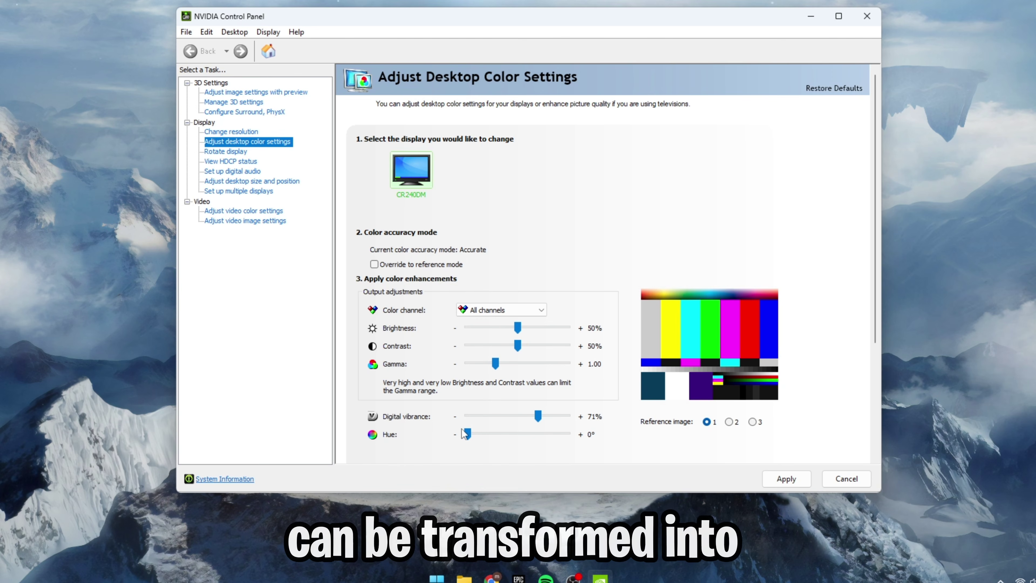
left_click(466, 435)
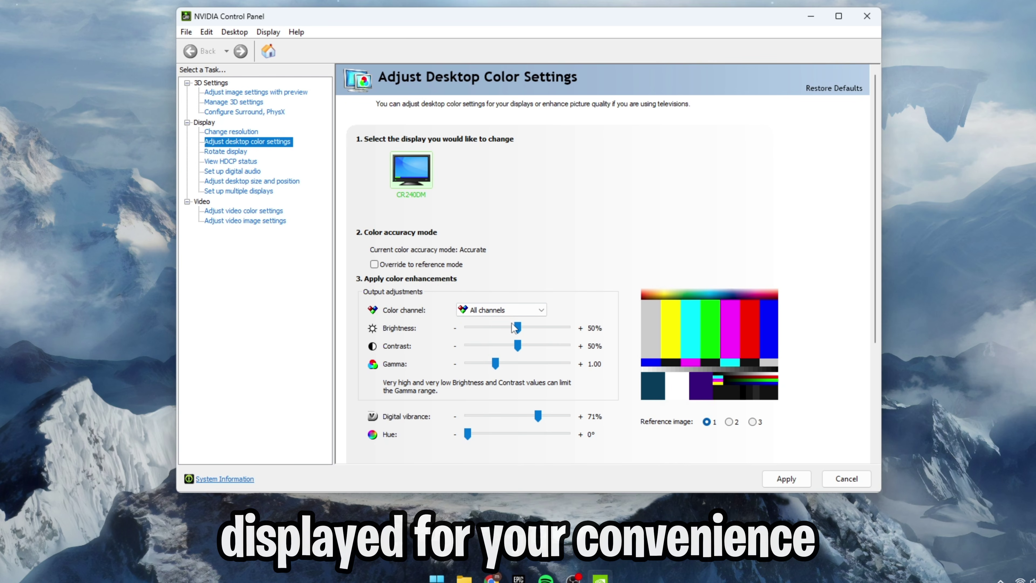
Step: Look through the Red and Green color channels, ending back on All channels
left_click(500, 311)
left_click(481, 334)
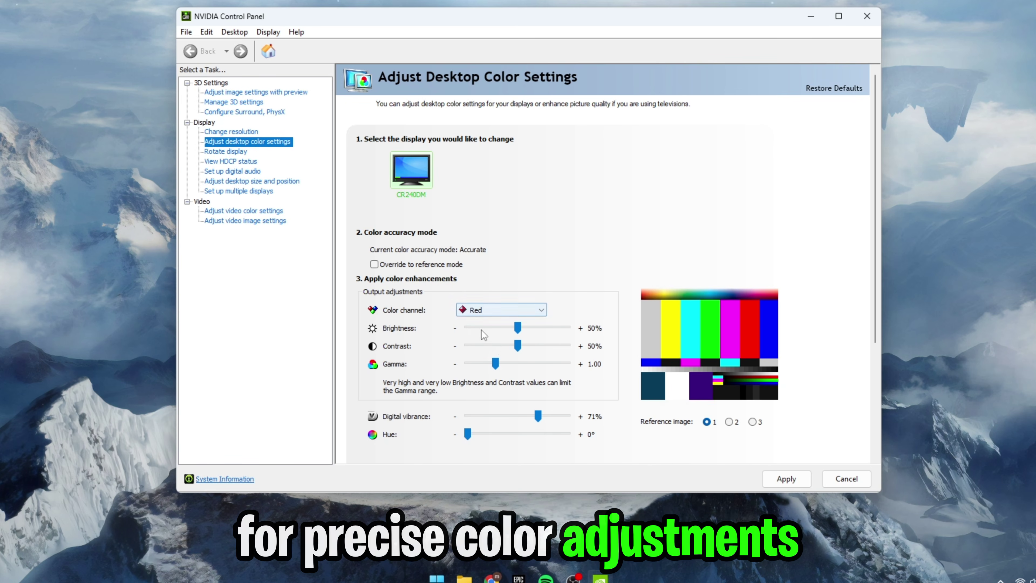
left_click(500, 310)
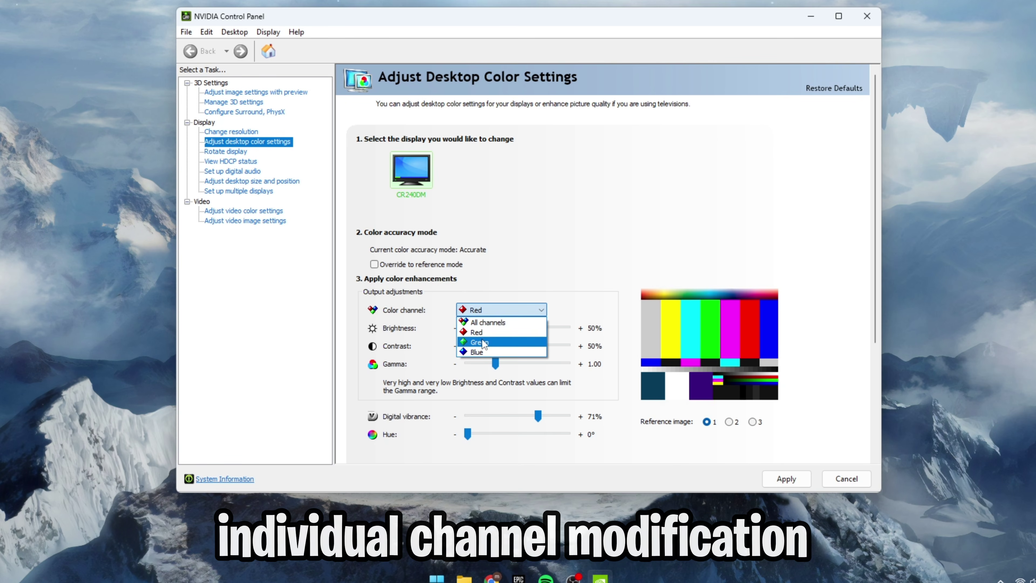
left_click(484, 339)
left_click(491, 314)
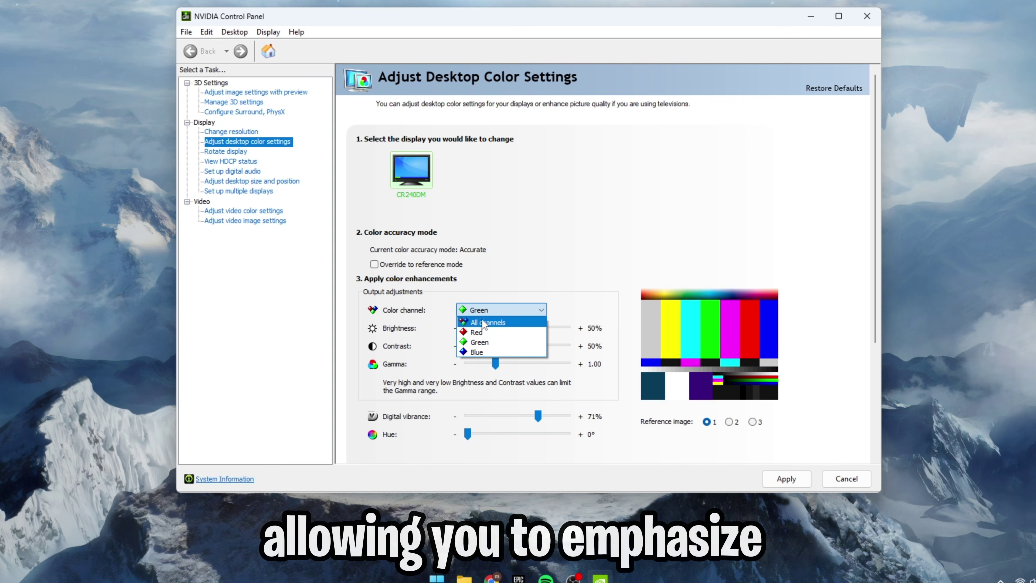
left_click(484, 324)
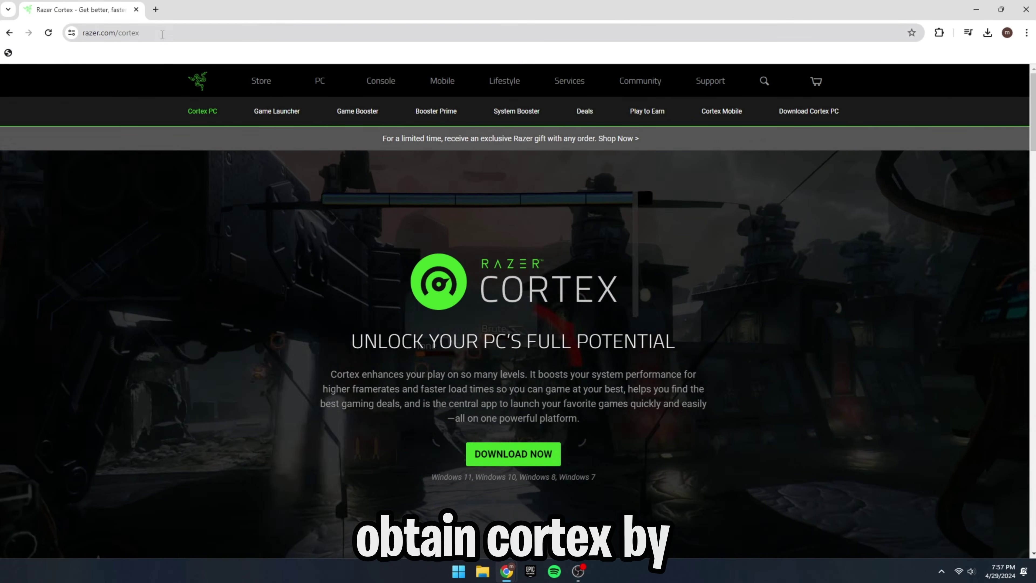
Step: Switch to Chrome and check the full web address of the Razer Cortex page
left_click(86, 32)
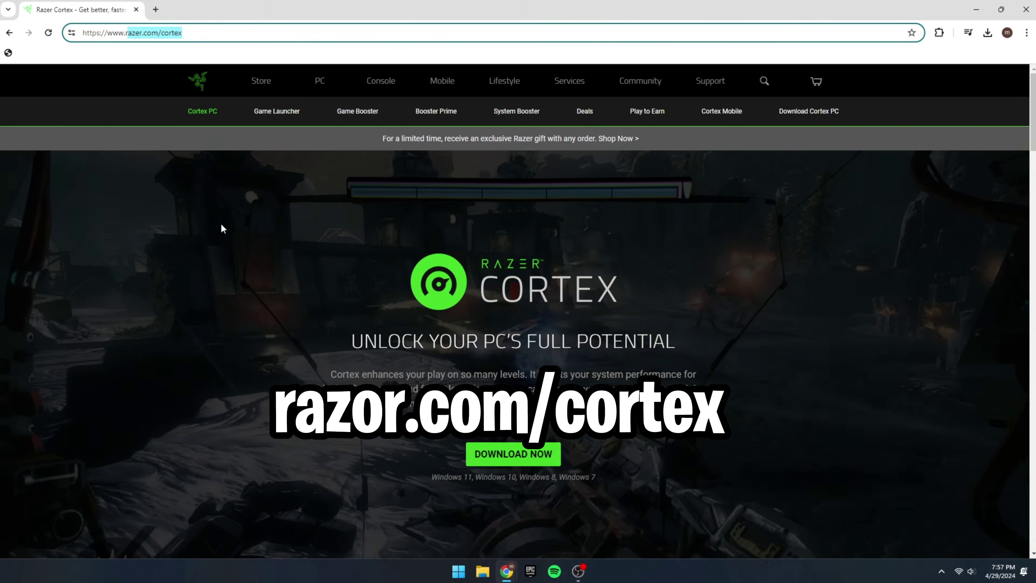
left_click(409, 213)
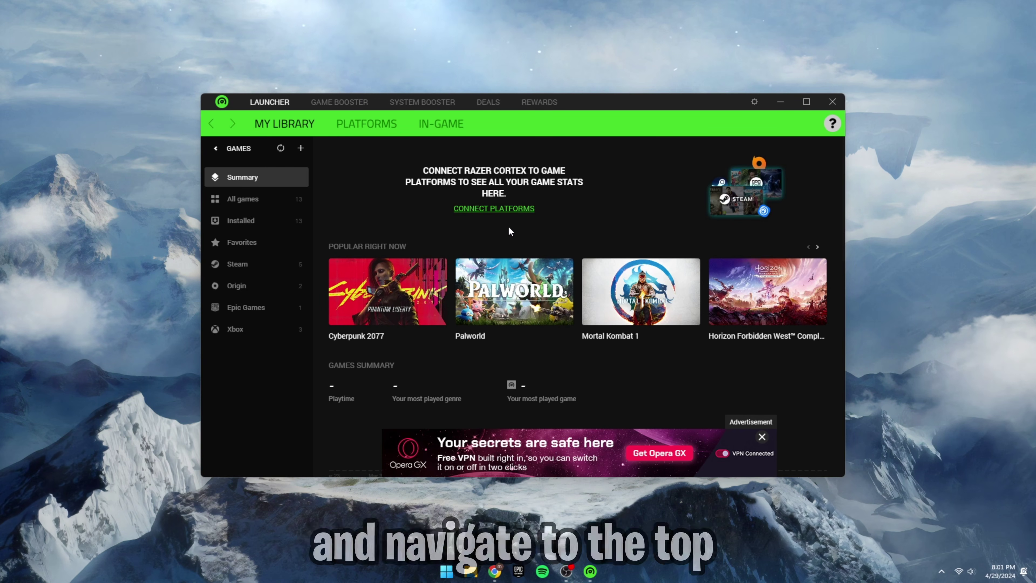
Step: In Razer Cortex, open the picture adjustments for VALORANT in the Game Booster's Booster Prime section
left_click(344, 102)
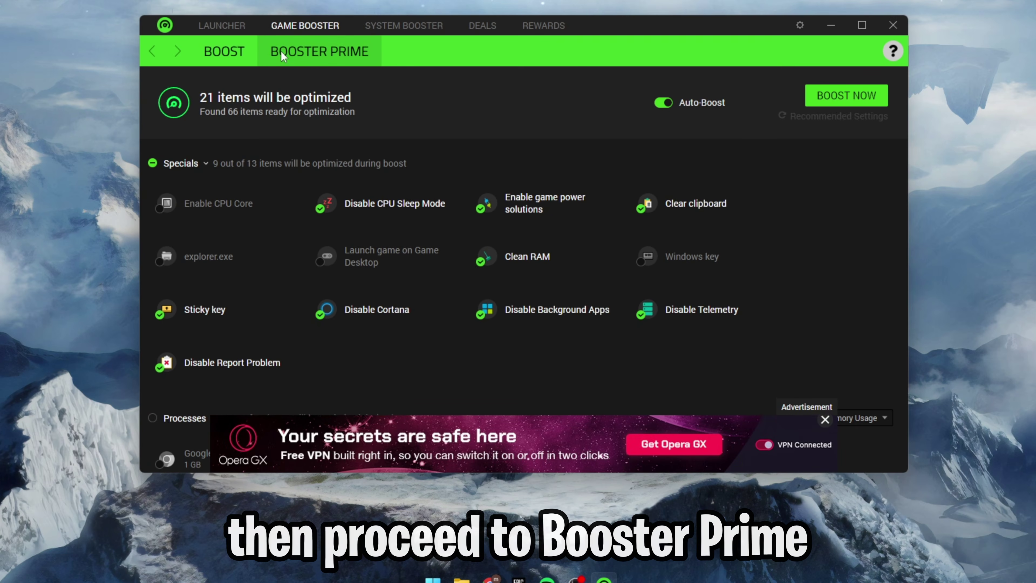
left_click(319, 55)
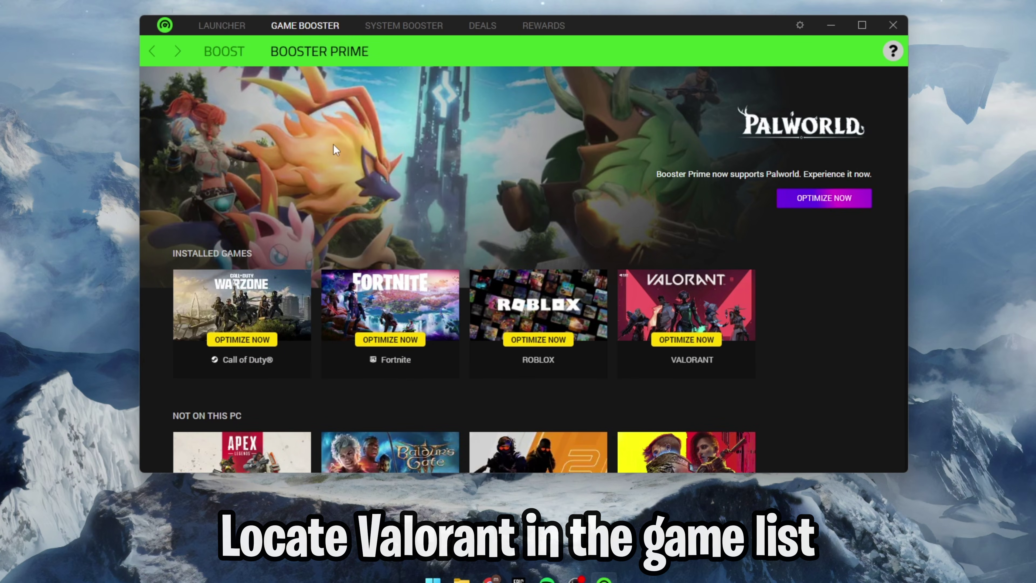
left_click(690, 317)
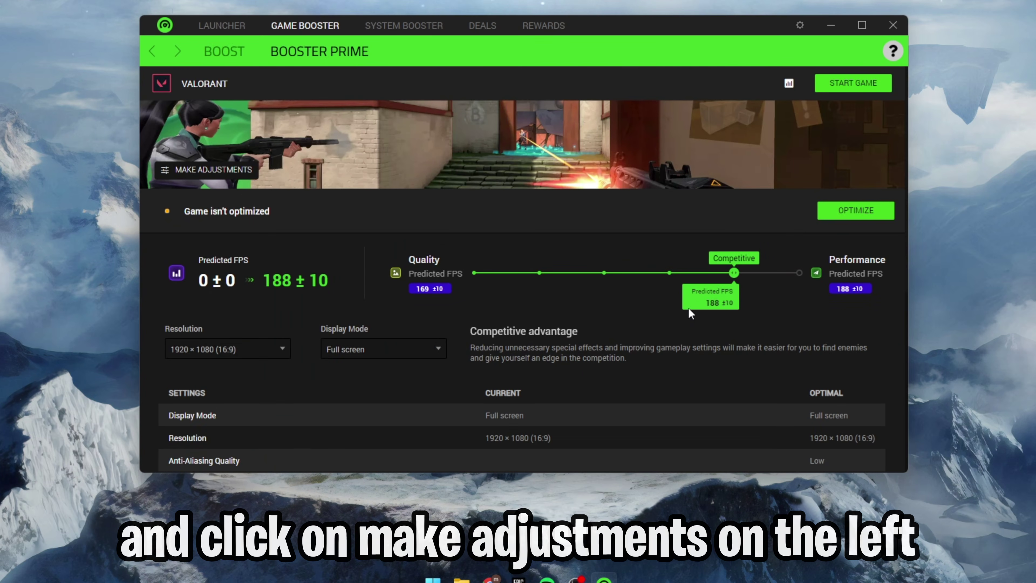
left_click(226, 171)
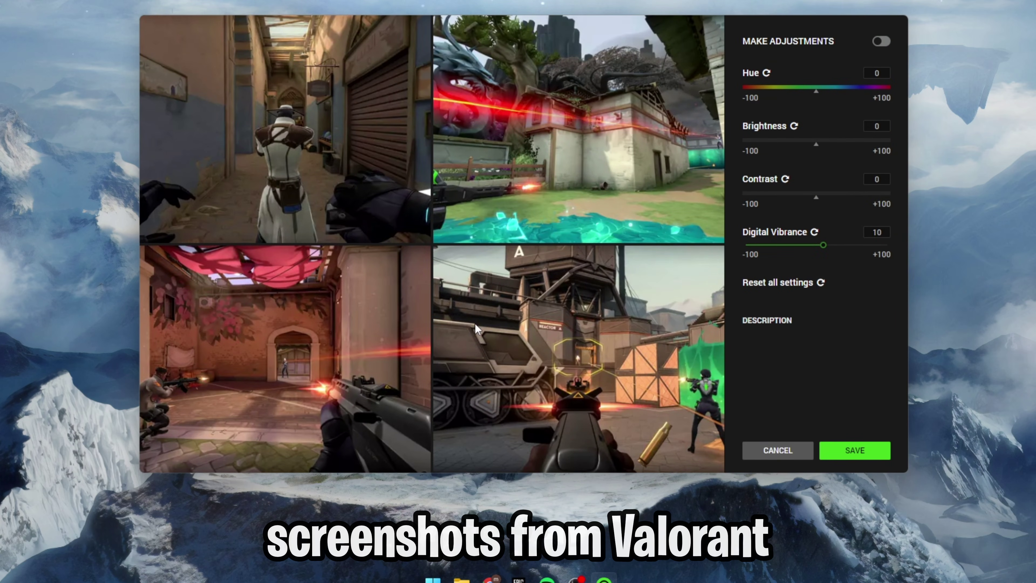
Step: Enable the VALORANT picture adjustments and raise Digital Vibrance slightly
left_click(880, 42)
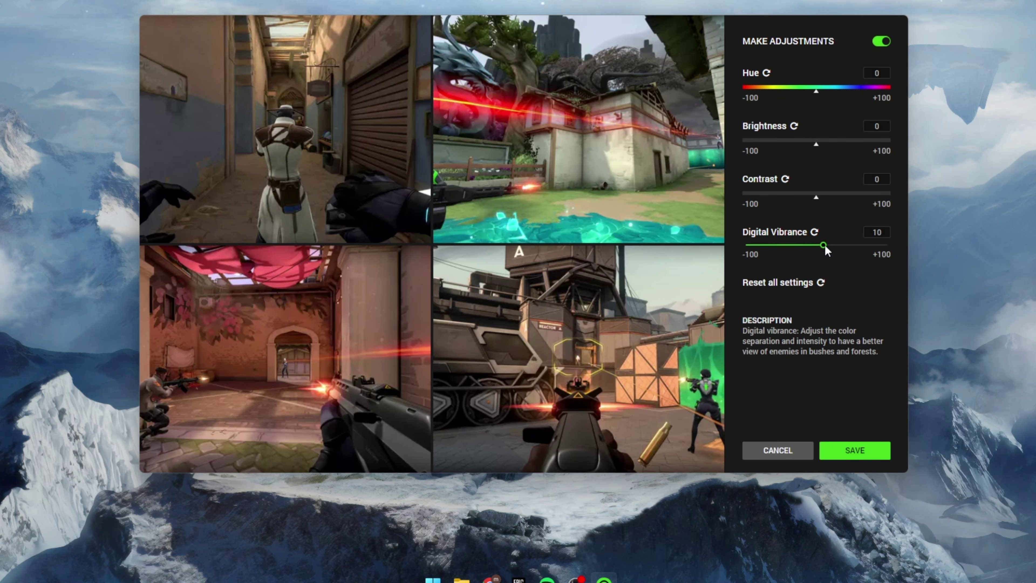
left_click_drag(824, 246, 831, 246)
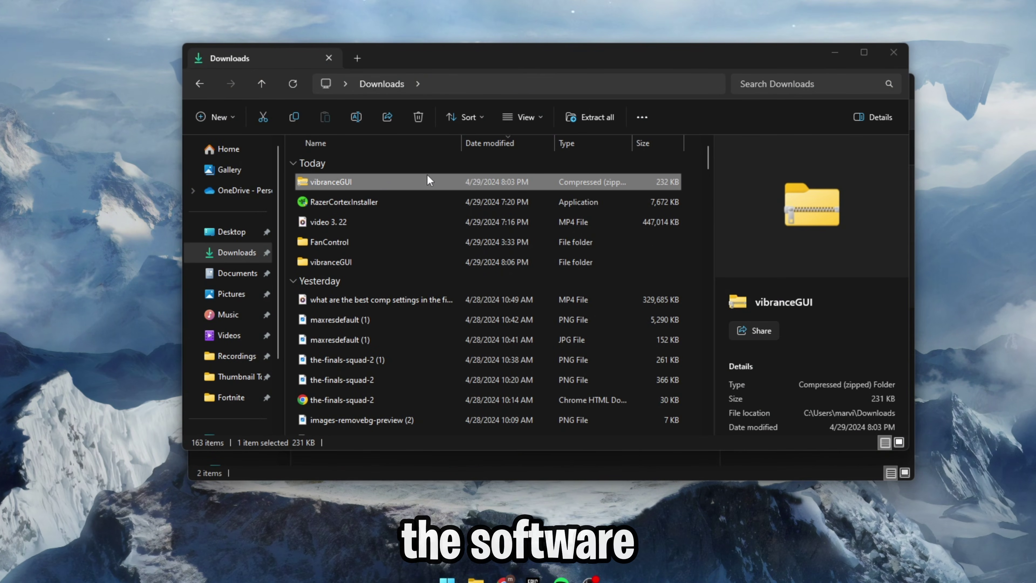
Step: In File Explorer, go from Downloads to the extracted vibranceGUI folder and launch the vibranceGUI application
right_click(361, 179)
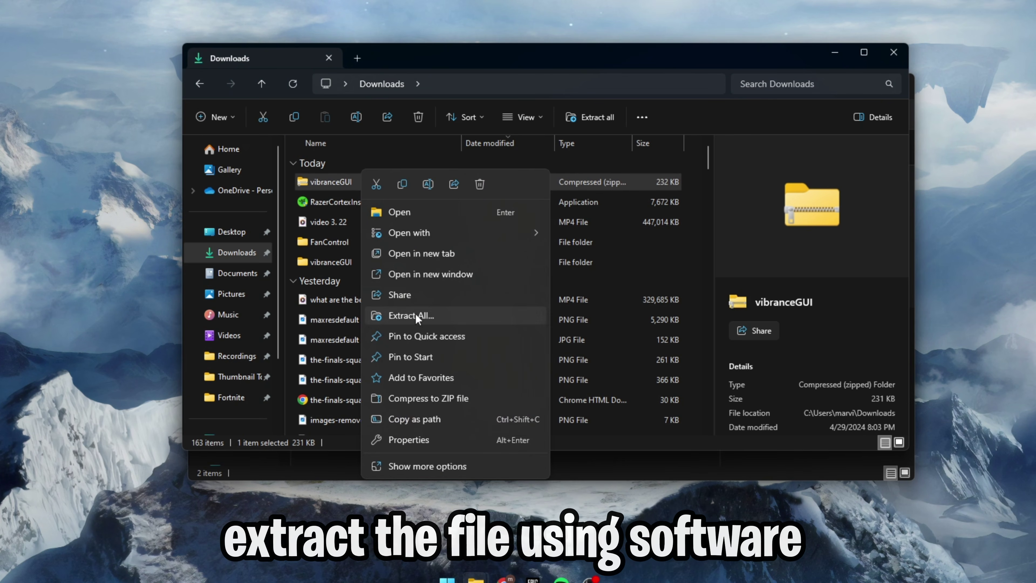
left_click(343, 474)
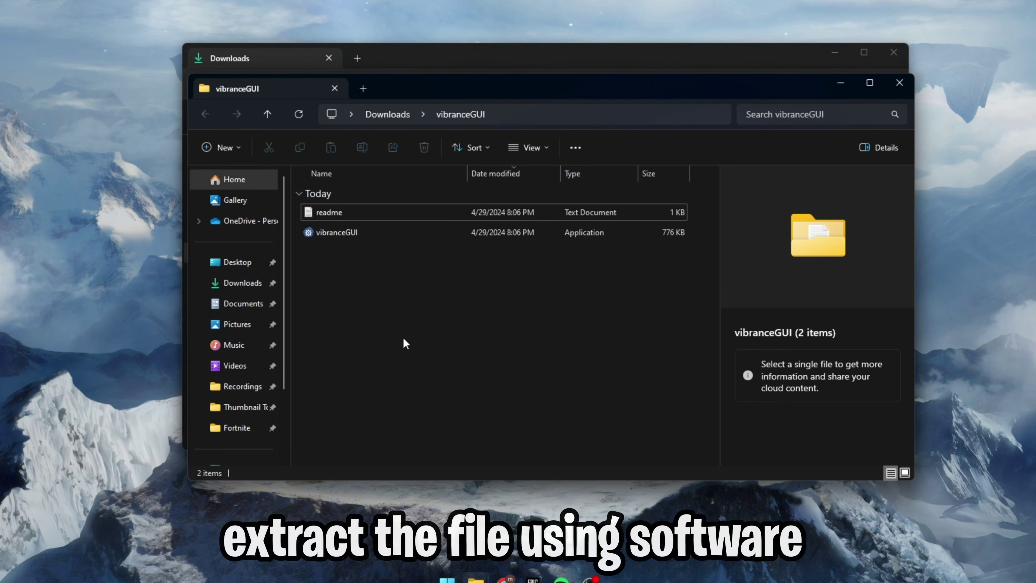
left_click(370, 231)
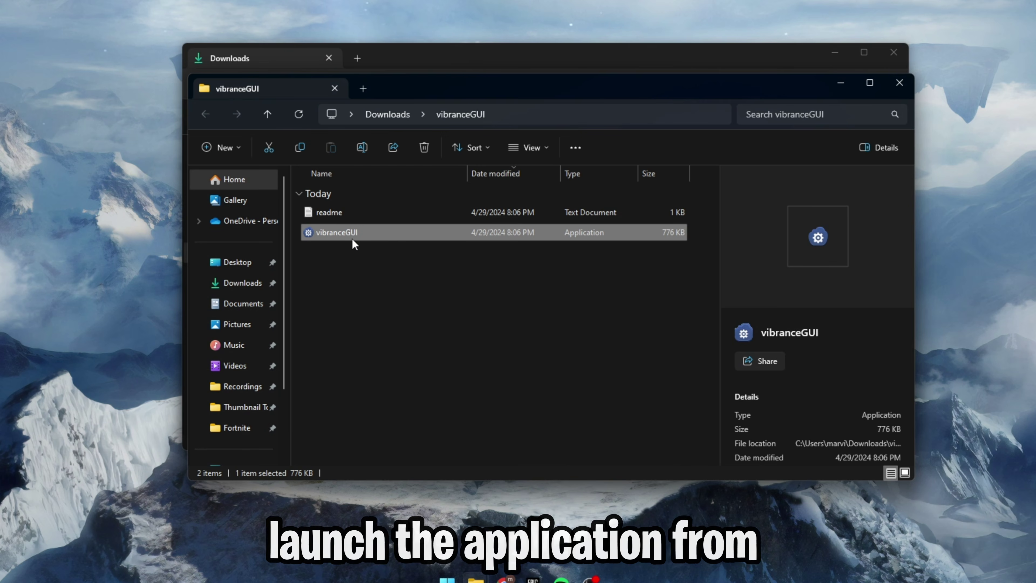
double_click(354, 237)
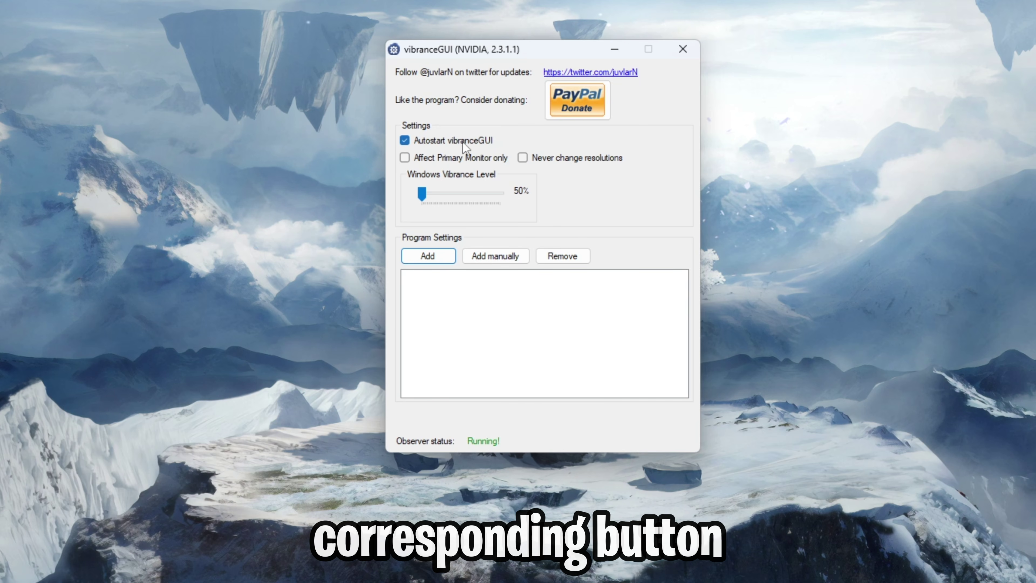
Step: Start manually adding a program in vibranceGUI and browse to the C:\Riot Games folder
left_click(494, 257)
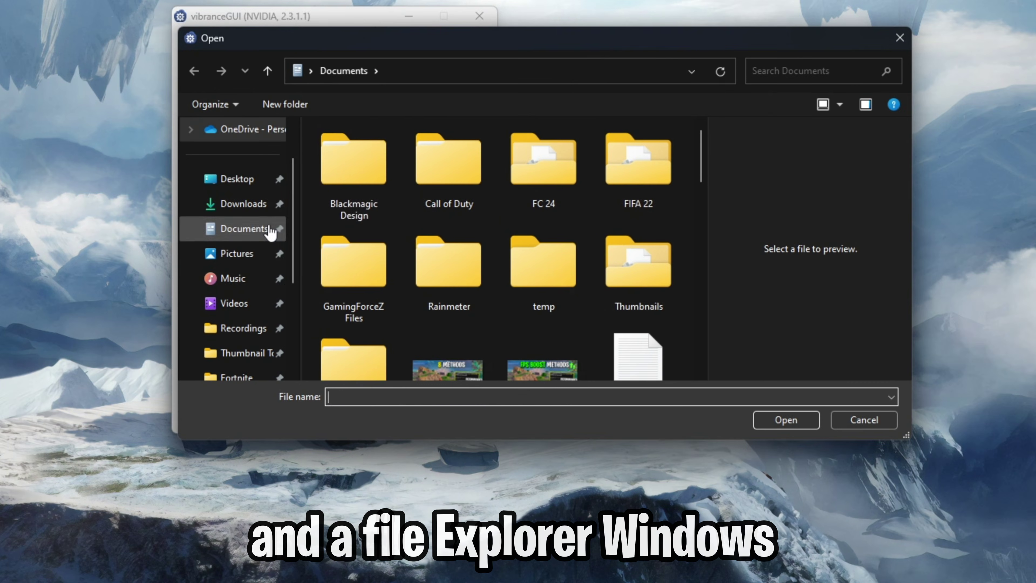
left_click(453, 73)
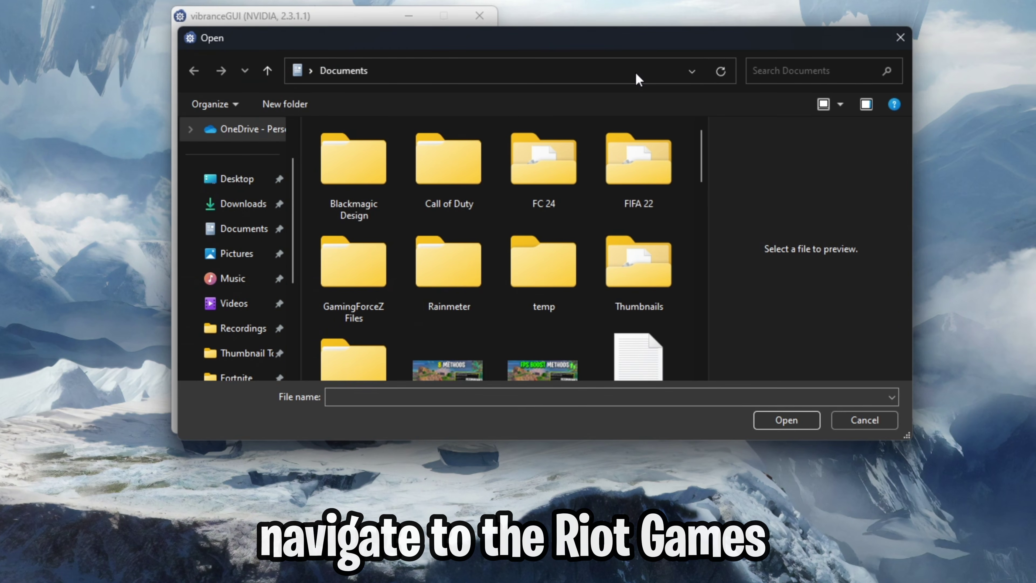
left_click(636, 74)
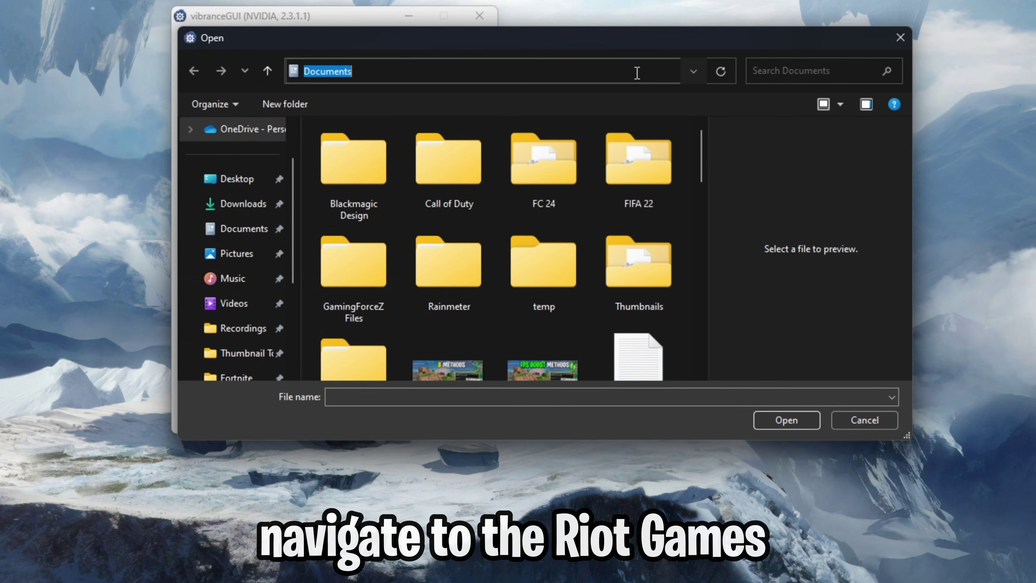
type("C:\\Riot Games")
key("Return")
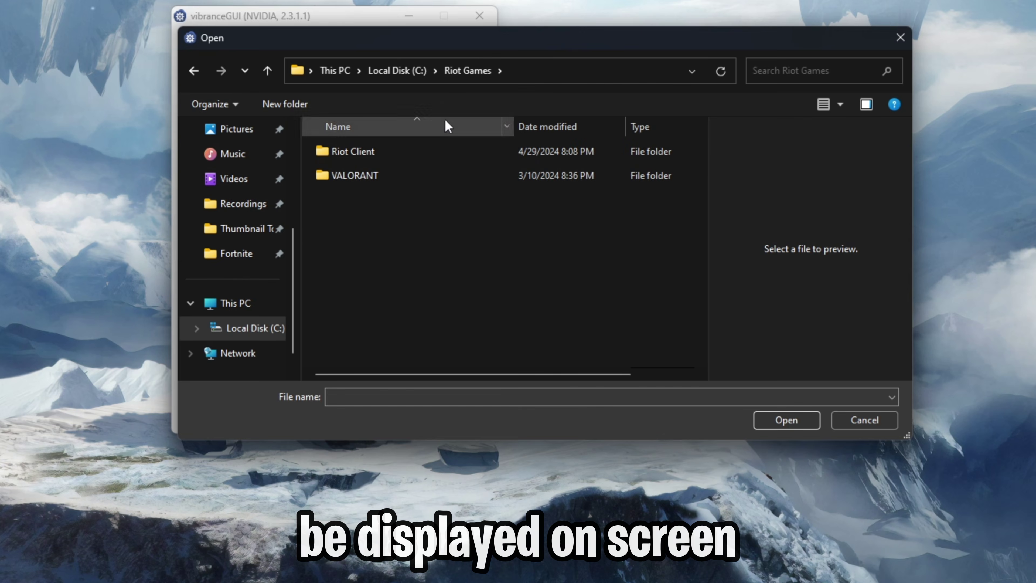
Step: Add the VALORANT-Win64-Shipping application from VALORANT\live\ShooterGame\Binaries\Win64 to the program list
left_click(399, 179)
double_click(399, 181)
double_click(407, 151)
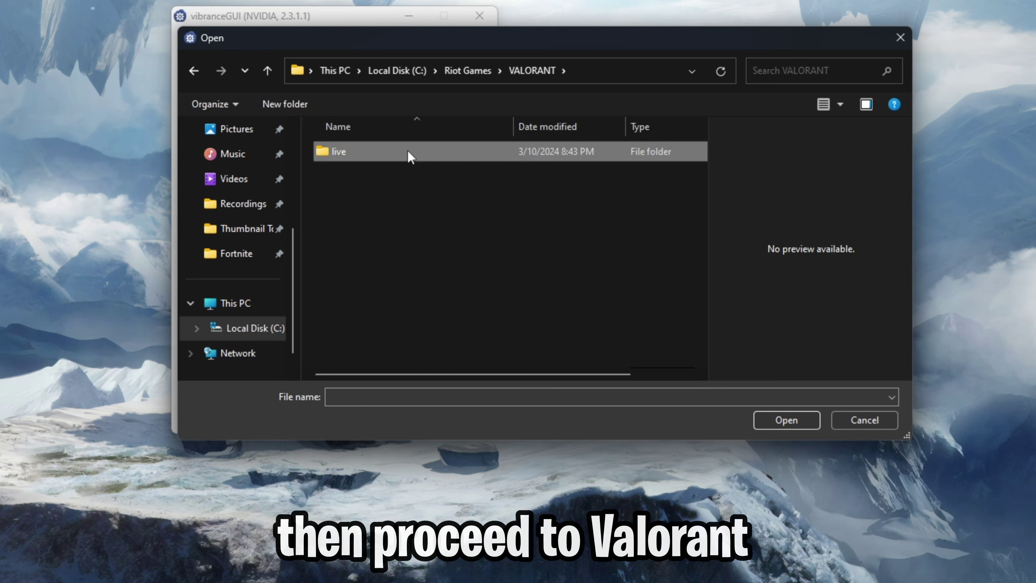
double_click(394, 176)
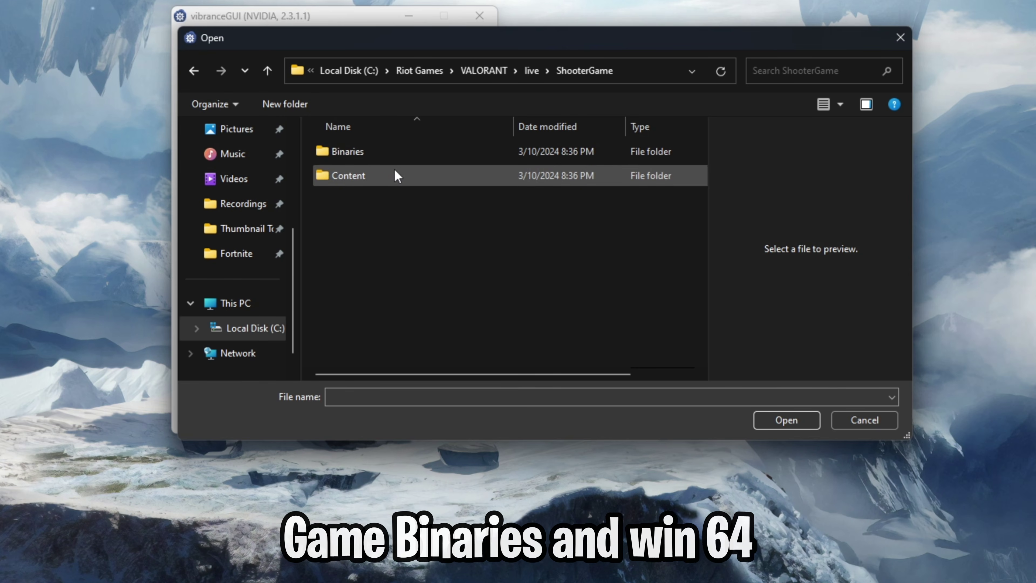
double_click(405, 154)
double_click(414, 153)
scroll(391, 204, "down", 15)
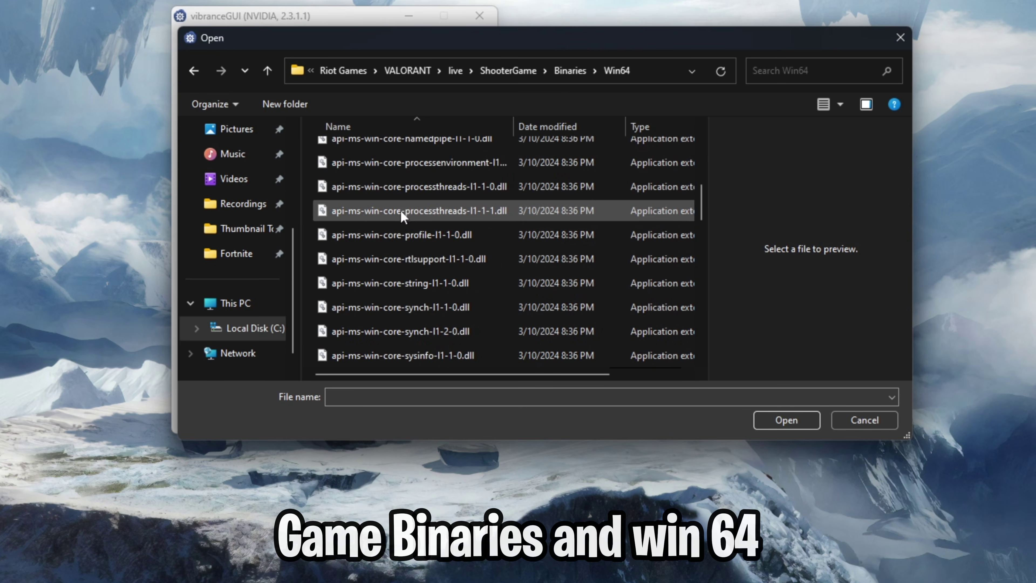
left_click(390, 260)
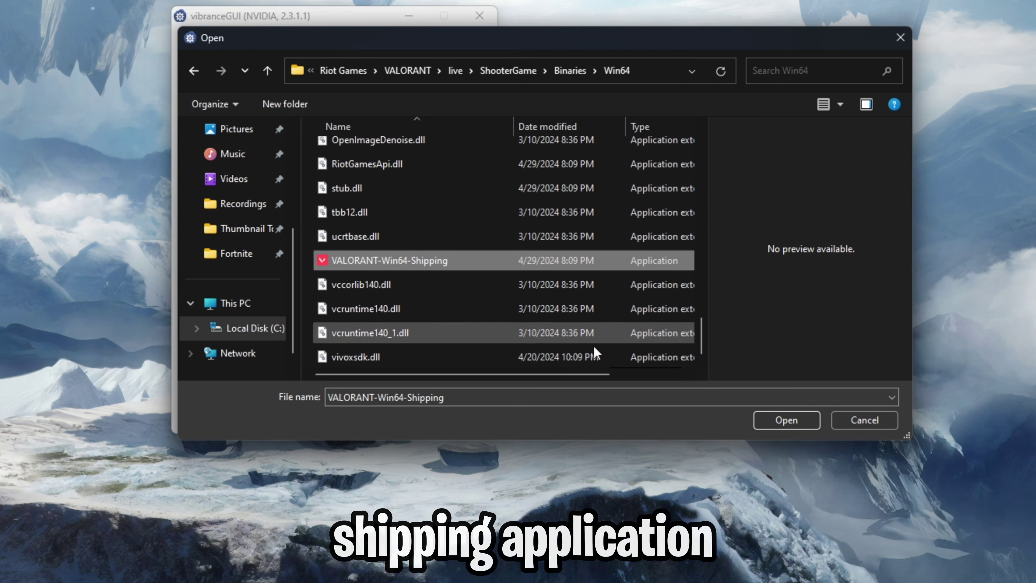
left_click(785, 420)
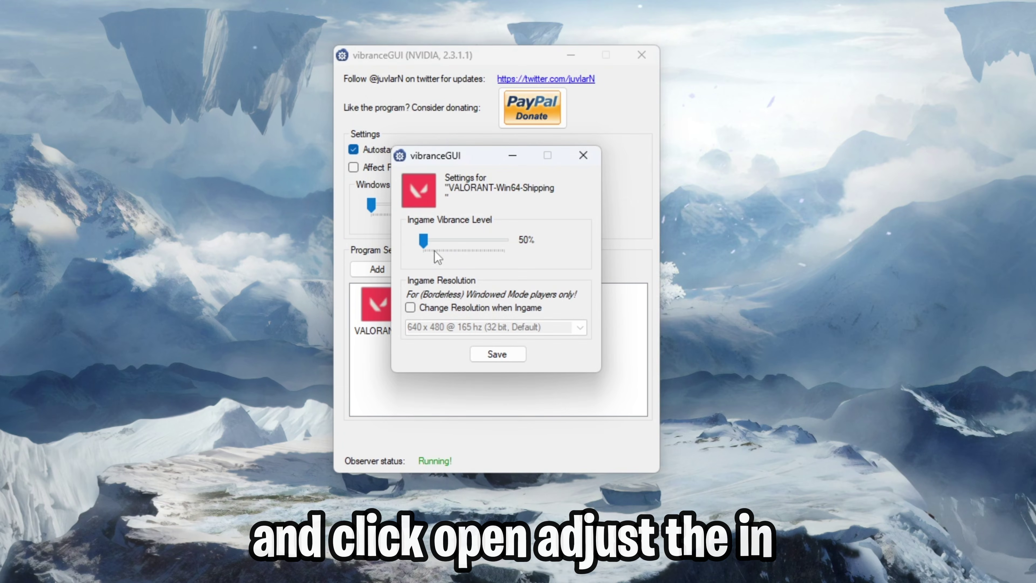
Step: Raise the in-game vibrance level for VALORANT-Win64-Shipping and save its settings
left_click_drag(427, 244, 456, 230)
left_click(496, 354)
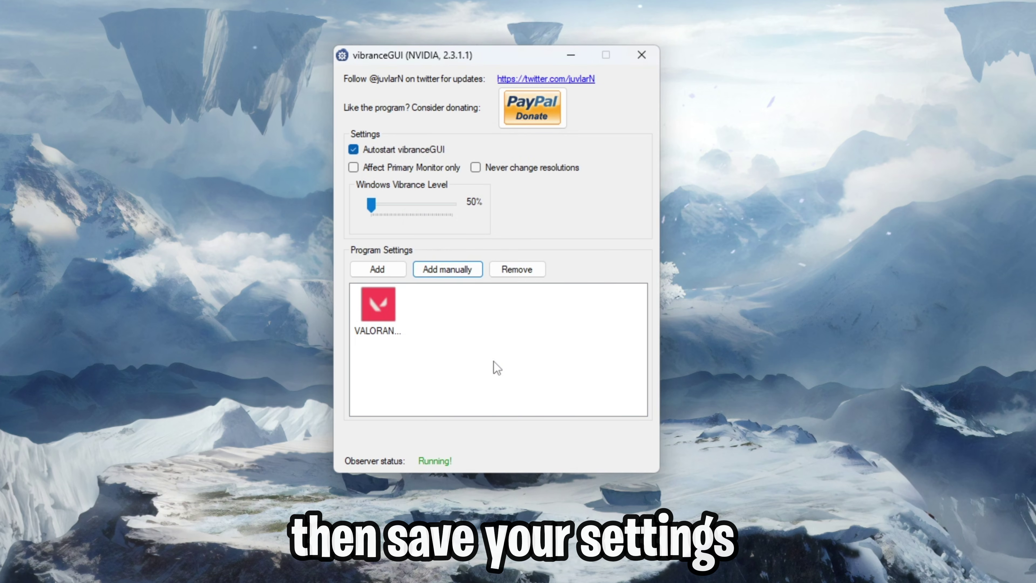